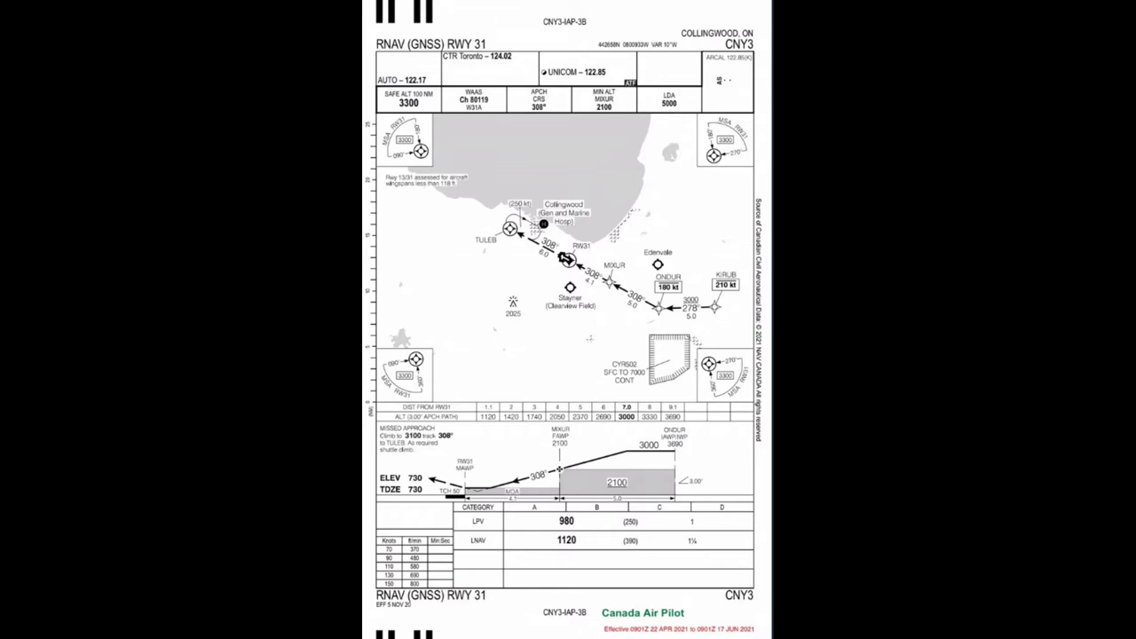
Bring the trainer forward and show the VNV, PFD FAN FAIL and STRMSCP FAIL alerts
{"action": "mouse_move", "coordinate": [645, 632]}
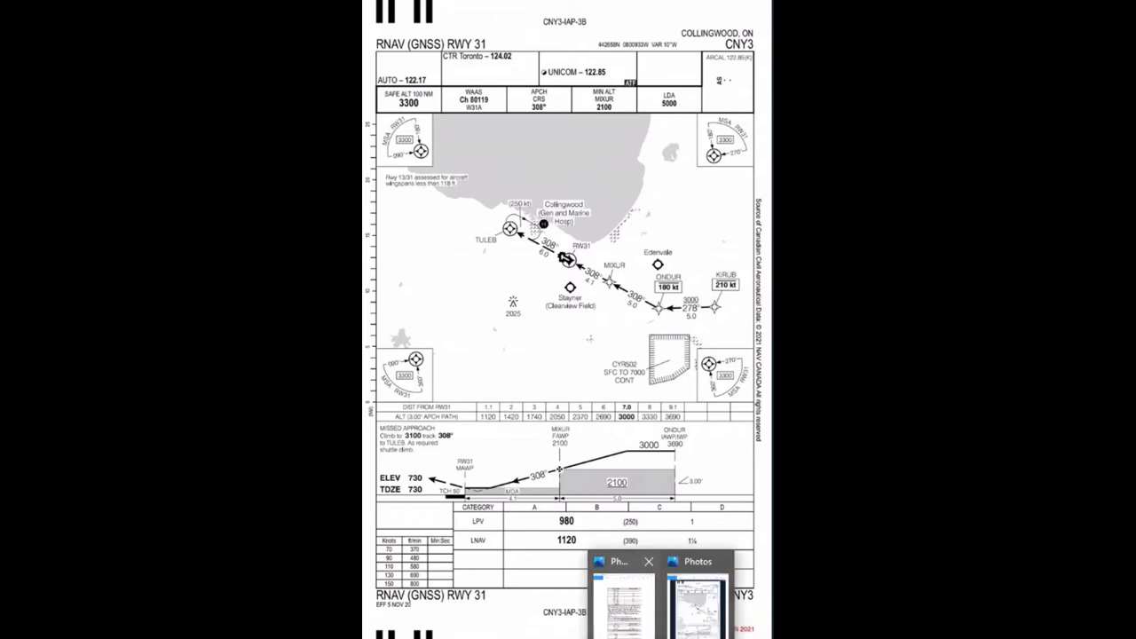
{"action": "left_click", "coordinate": [646, 630]}
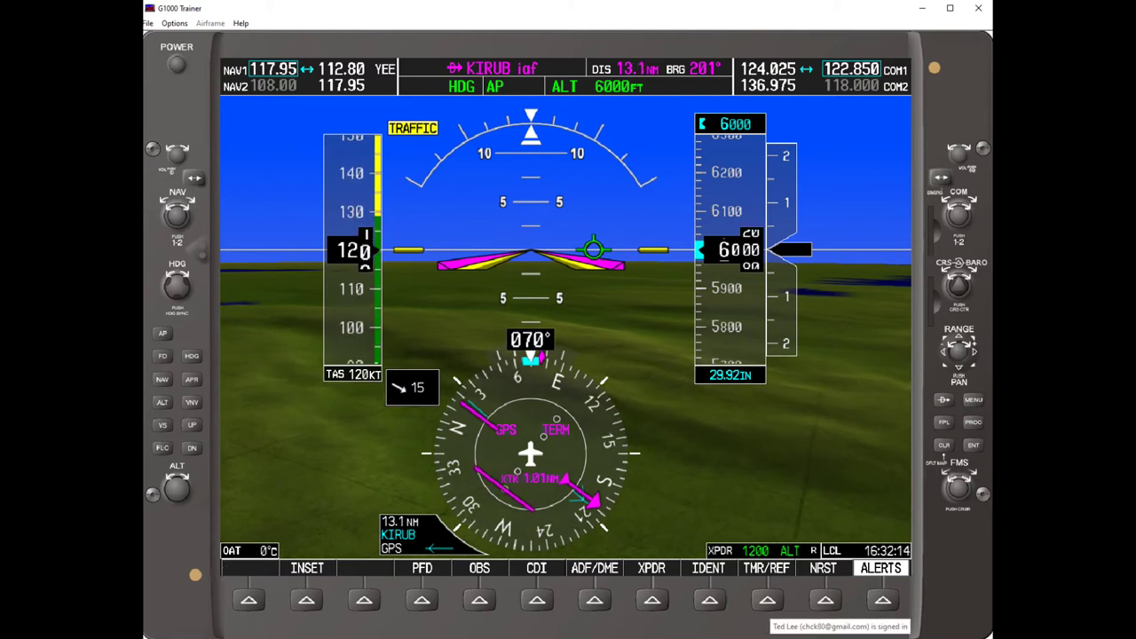
{"action": "left_click", "coordinate": [883, 601]}
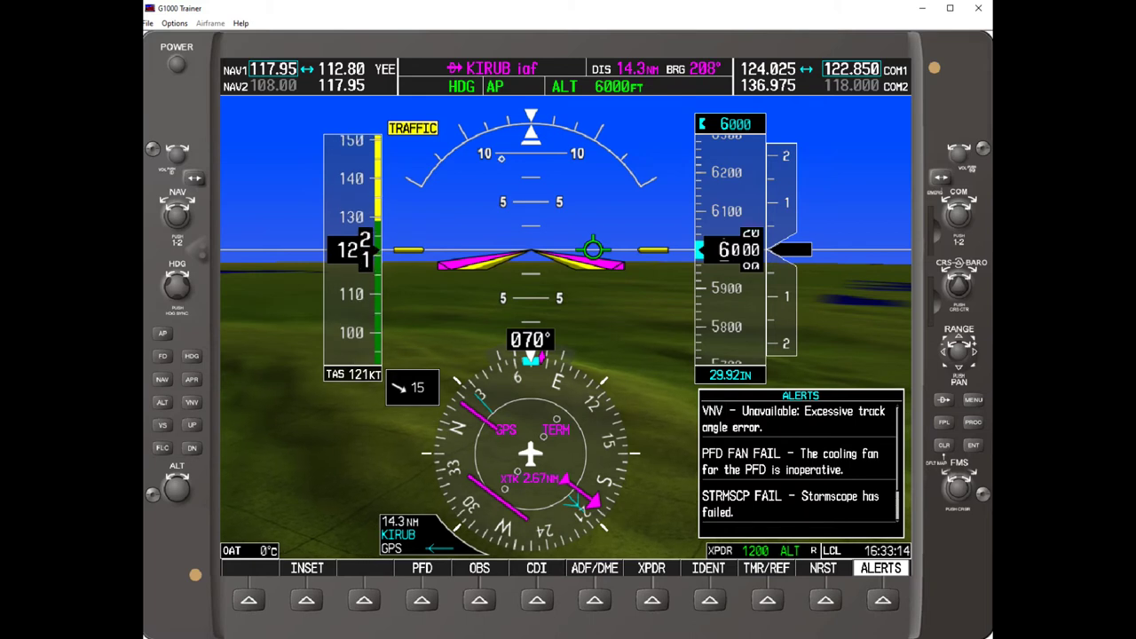
Close the alerts window so the full PFD is visible at 6000 ft, heading 070°
{"action": "left_click", "coordinate": [883, 601]}
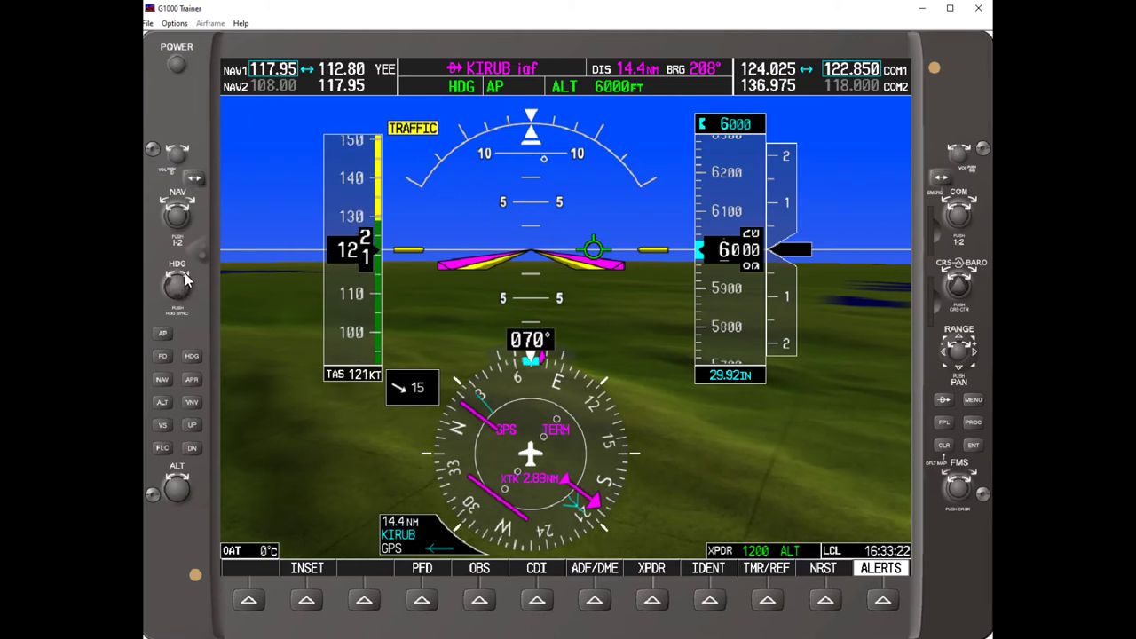
Arm GPS NAV to intercept the course to KIRUB while rolling out on heading 230°
{"action": "scroll", "coordinate": [184, 281], "scroll_direction": "up", "scroll_amount": 20}
{"action": "scroll", "coordinate": [185, 281], "scroll_direction": "up", "scroll_amount": 20}
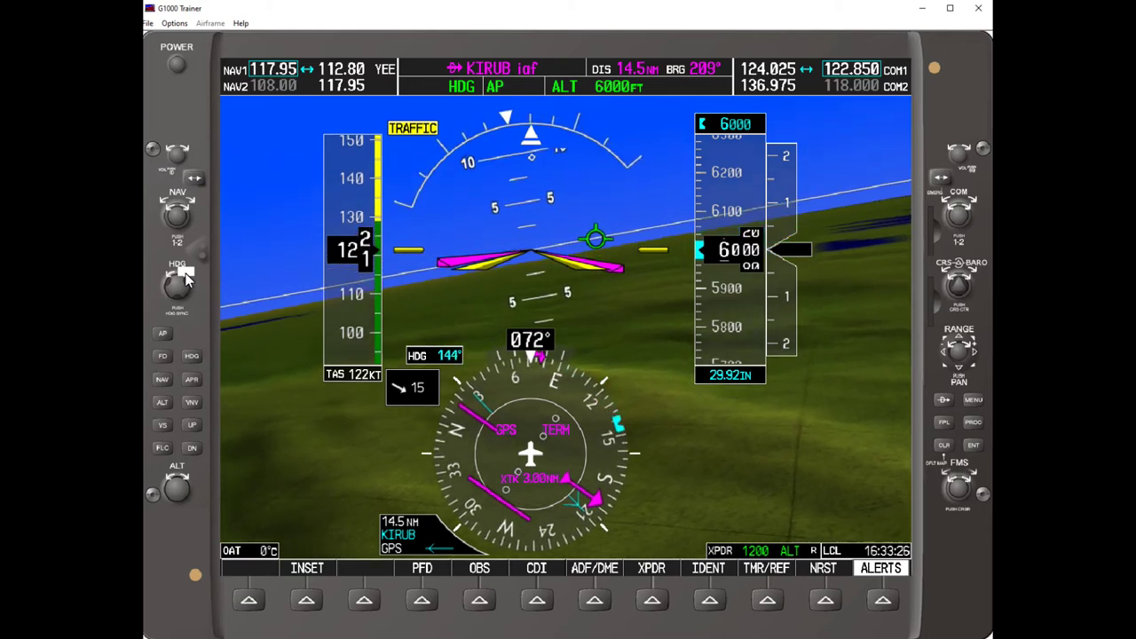
{"action": "scroll", "coordinate": [185, 280], "scroll_direction": "up", "scroll_amount": 20}
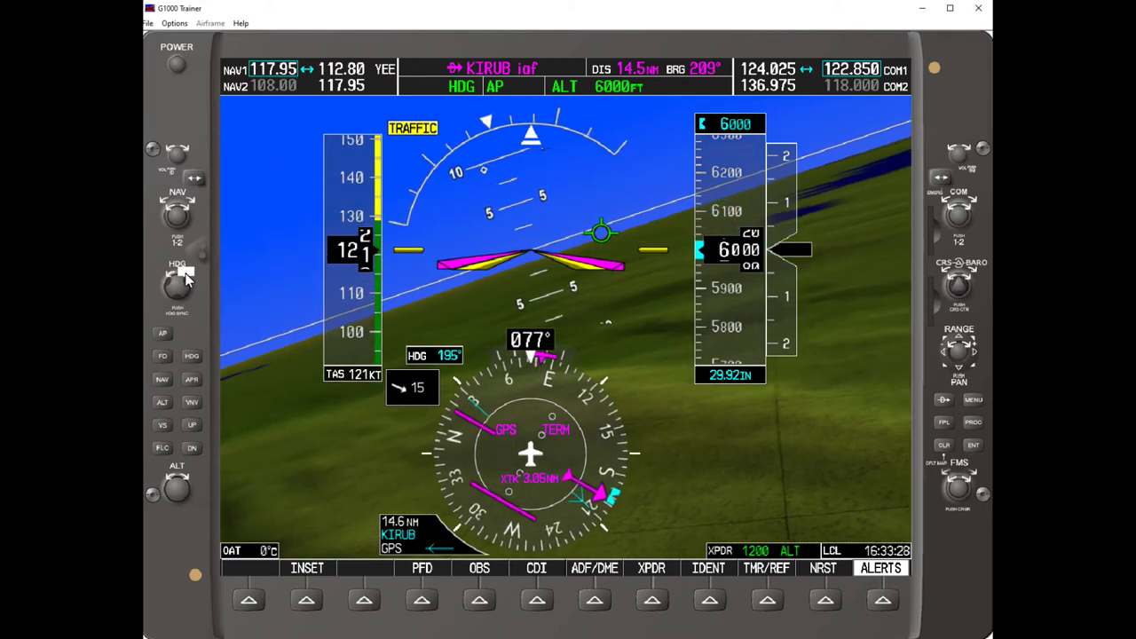
{"action": "scroll", "coordinate": [185, 281], "scroll_direction": "up", "scroll_amount": 20}
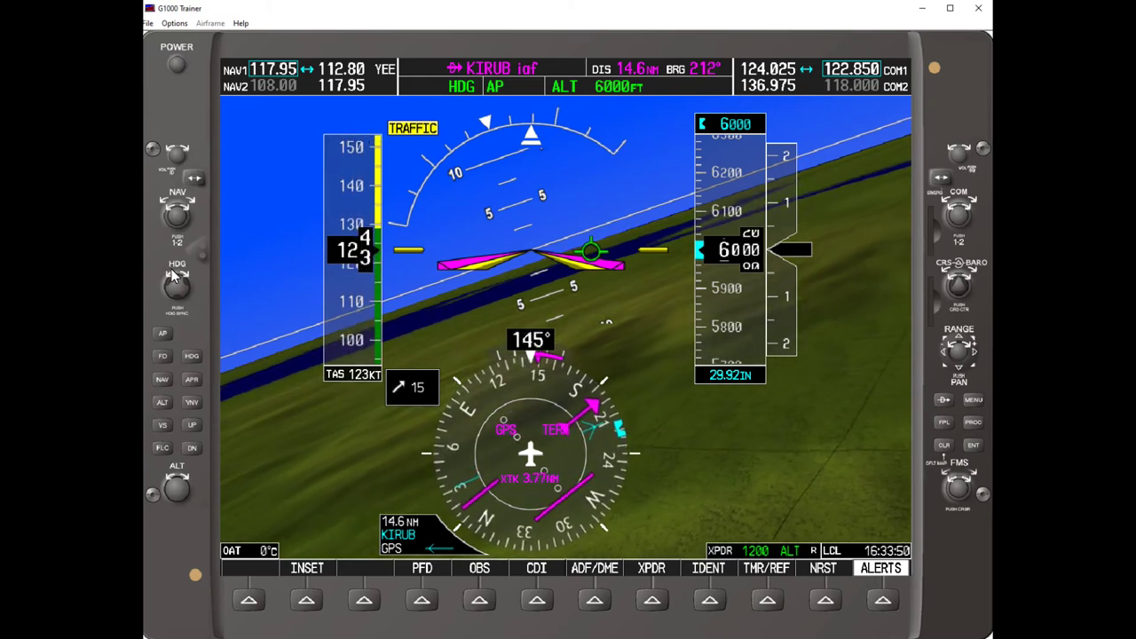
{"action": "scroll", "coordinate": [186, 281], "scroll_direction": "down", "scroll_amount": 1}
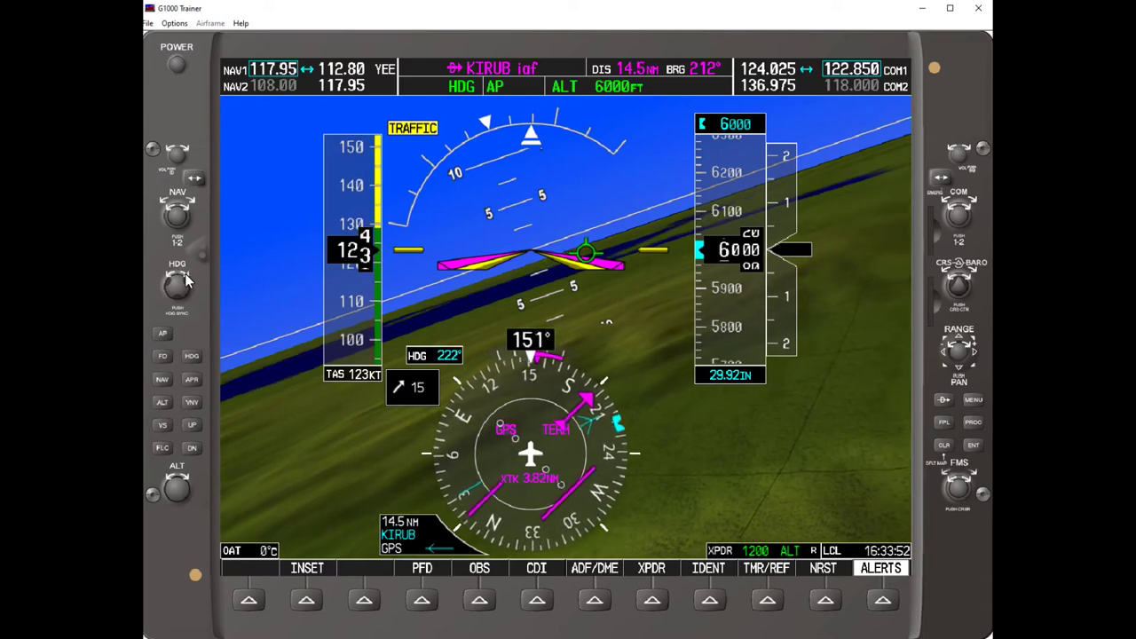
{"action": "scroll", "coordinate": [186, 281], "scroll_direction": "up", "scroll_amount": 4}
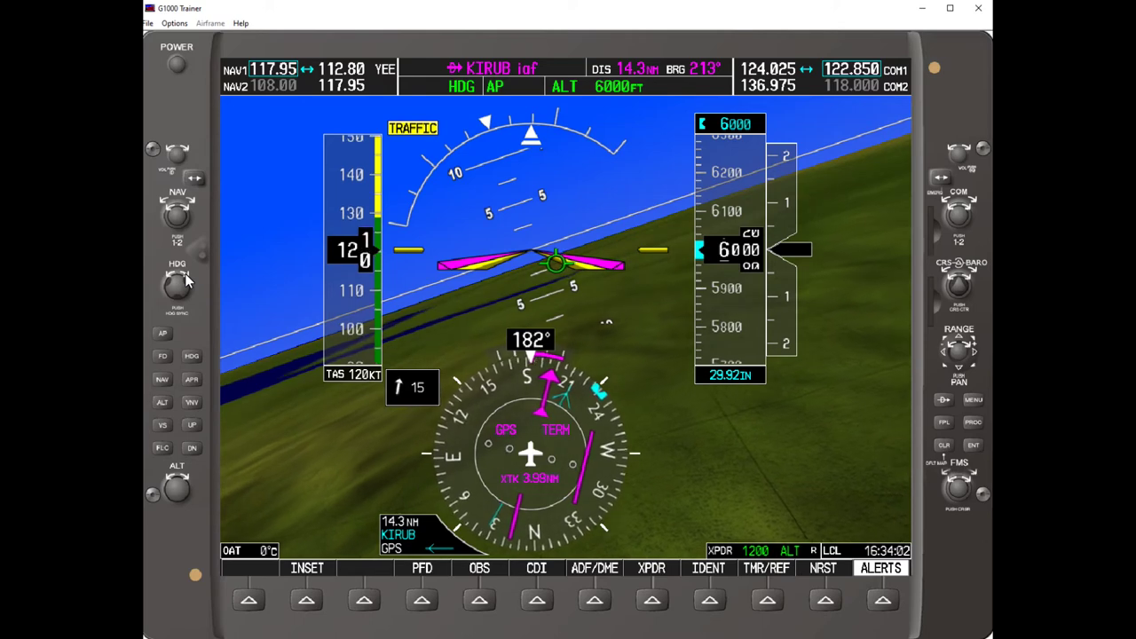
{"action": "left_click", "coordinate": [162, 380]}
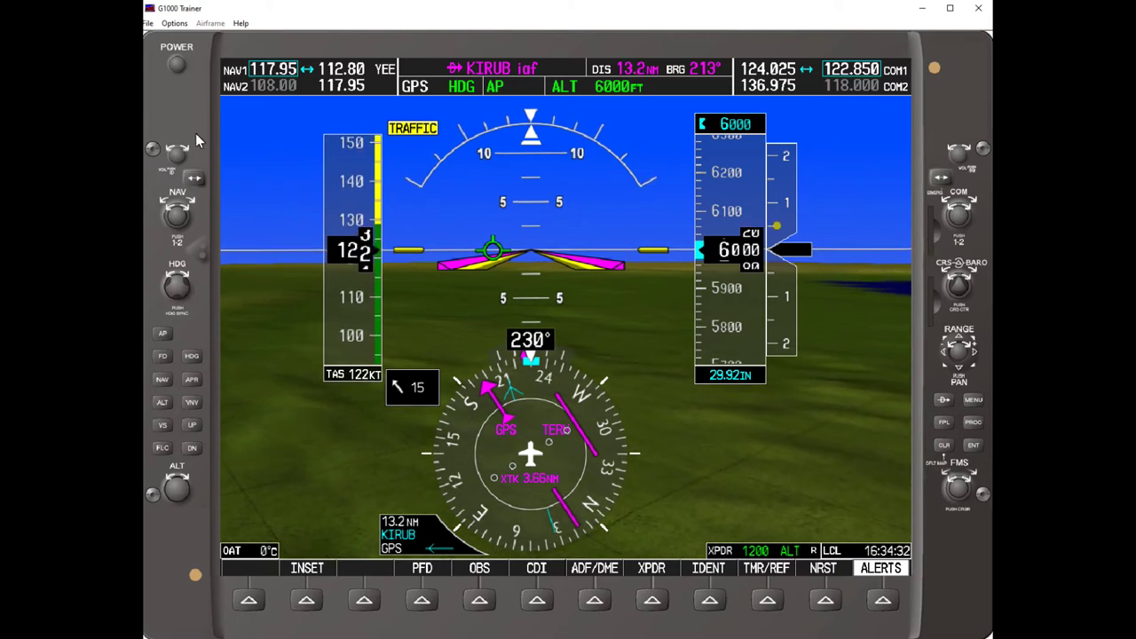
Switch the display to MFD Mode from the Options menu
{"action": "left_click", "coordinate": [174, 26]}
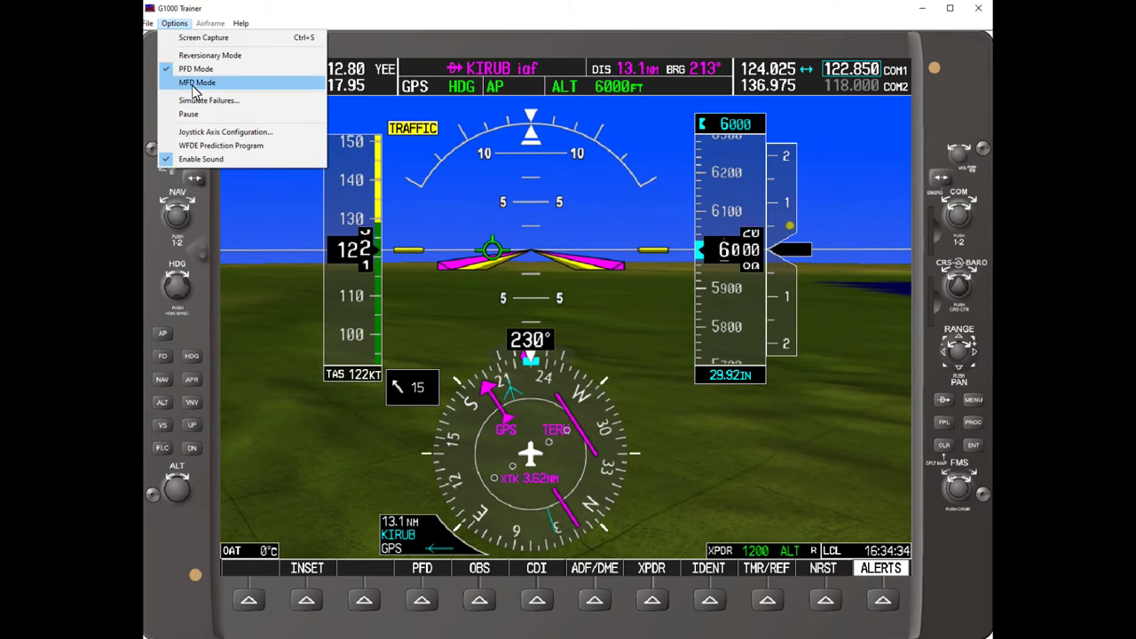
{"action": "left_click", "coordinate": [185, 114]}
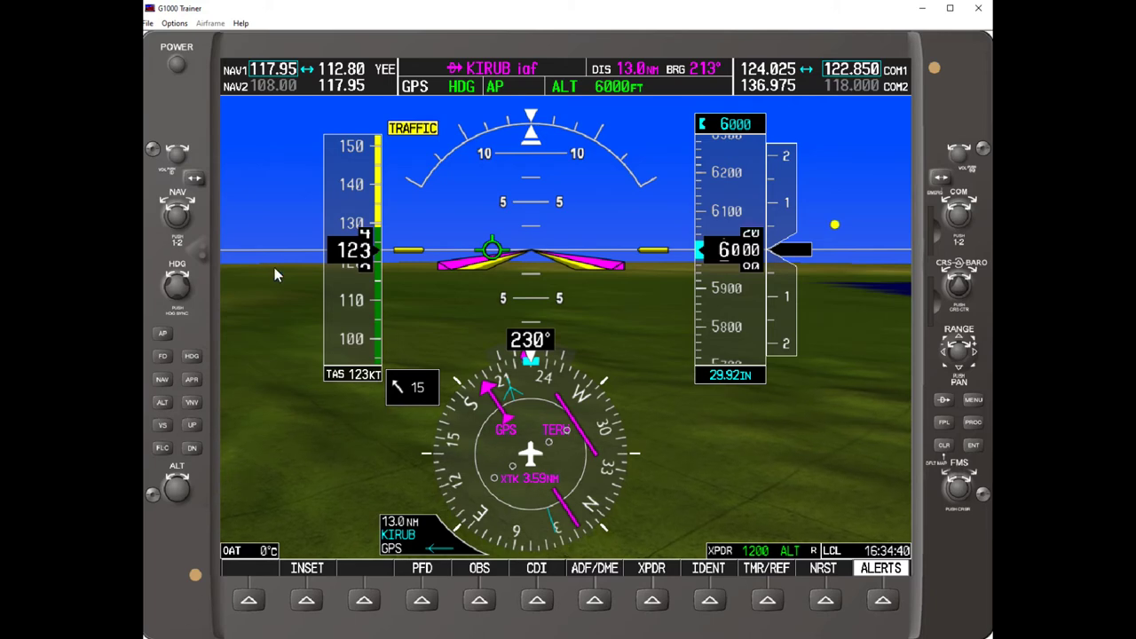
{"action": "left_click", "coordinate": [175, 23]}
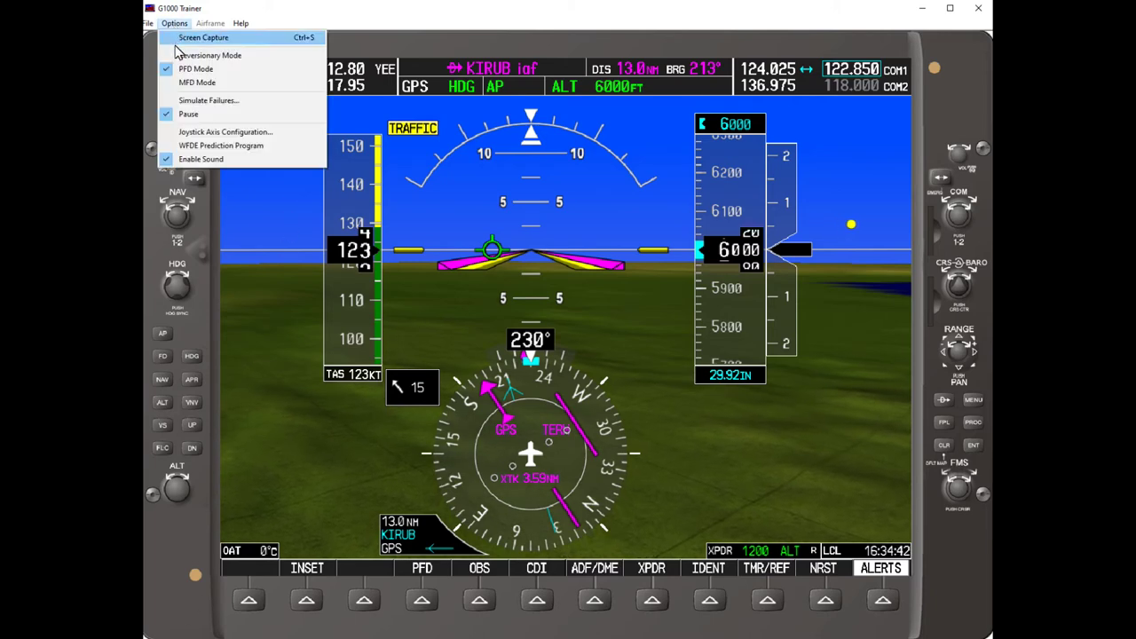
{"action": "left_click", "coordinate": [182, 80]}
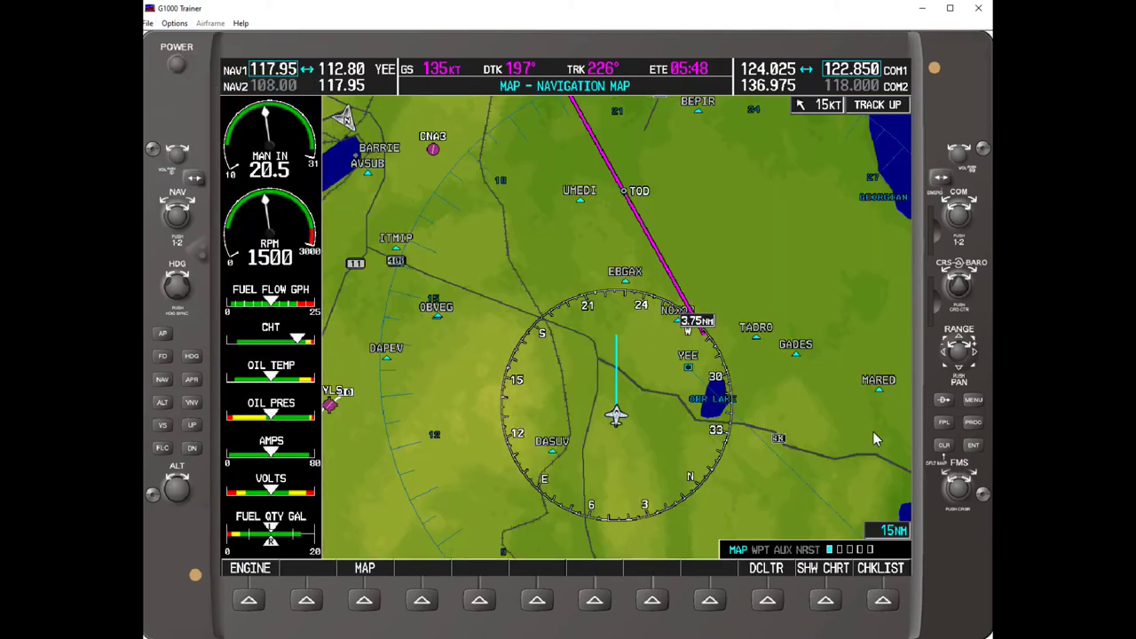
Open the Active Flight Plan page for the KIRUB to CNY3 RNAV 31 approach
{"action": "left_click", "coordinate": [944, 423]}
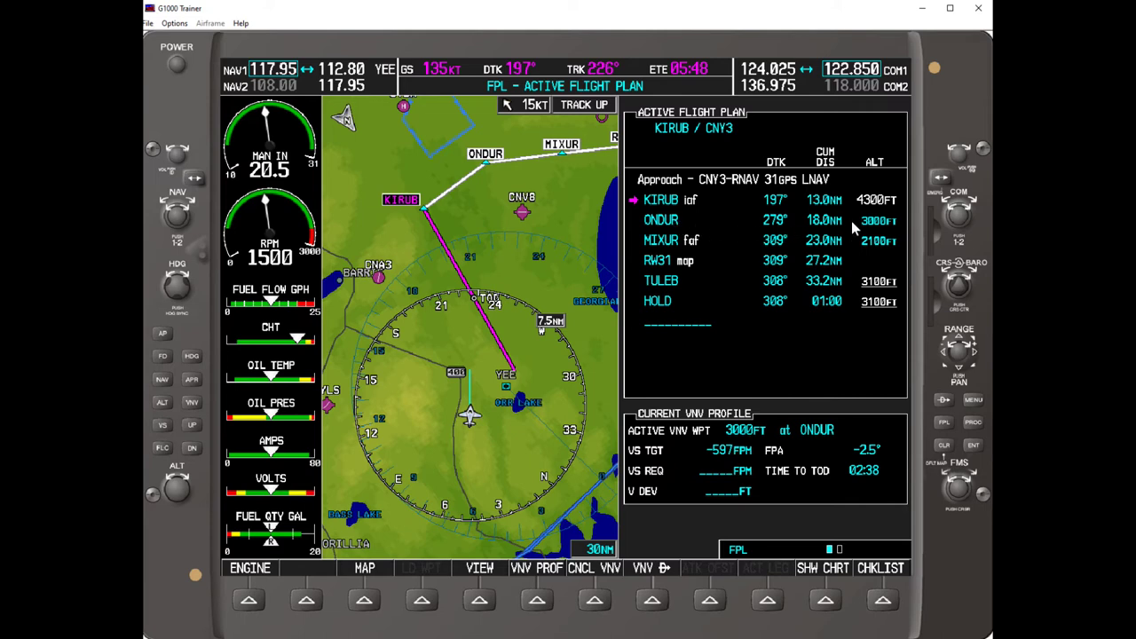
Clear the 3000 ft VNV altitude at ONDUR and confirm its removal
{"action": "left_click", "coordinate": [959, 487]}
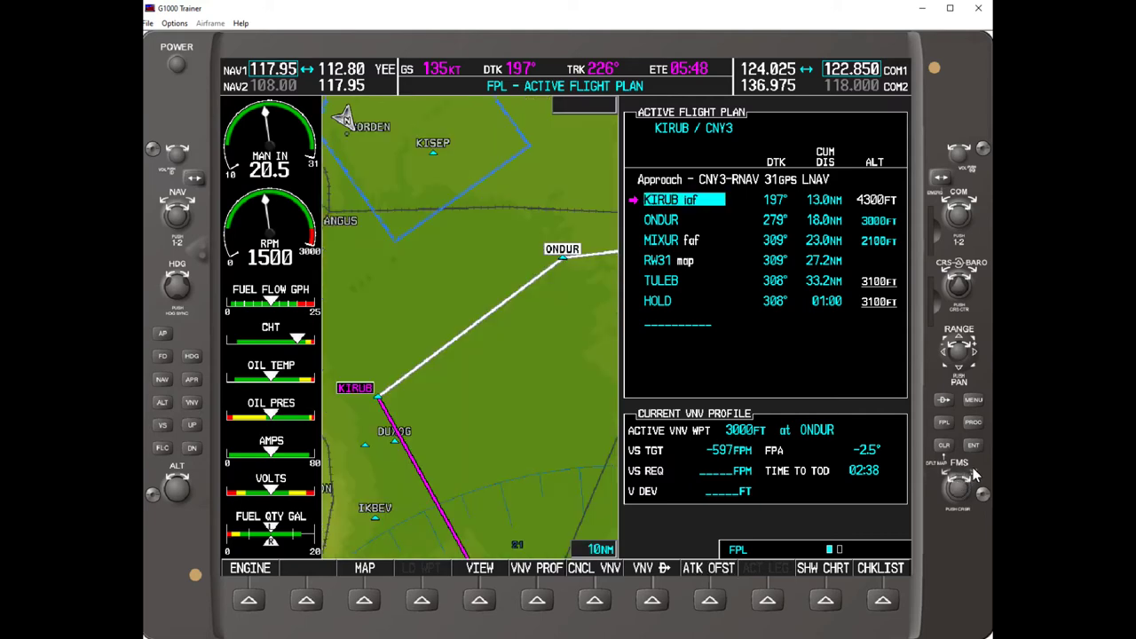
{"action": "scroll", "coordinate": [973, 474], "scroll_direction": "down", "scroll_amount": 3}
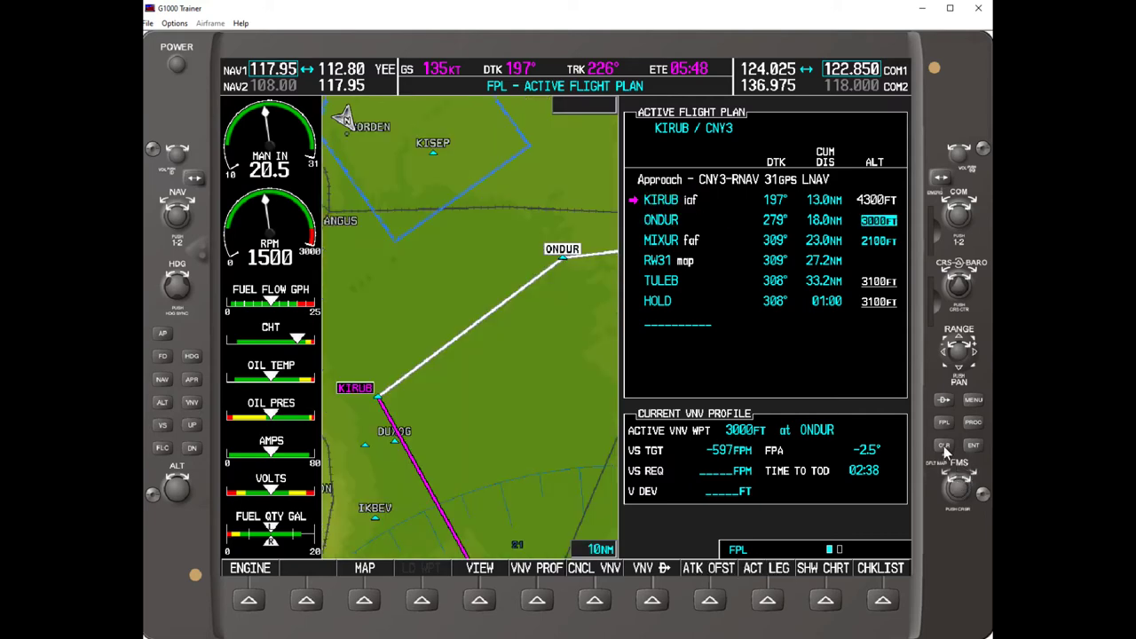
{"action": "left_click", "coordinate": [944, 445]}
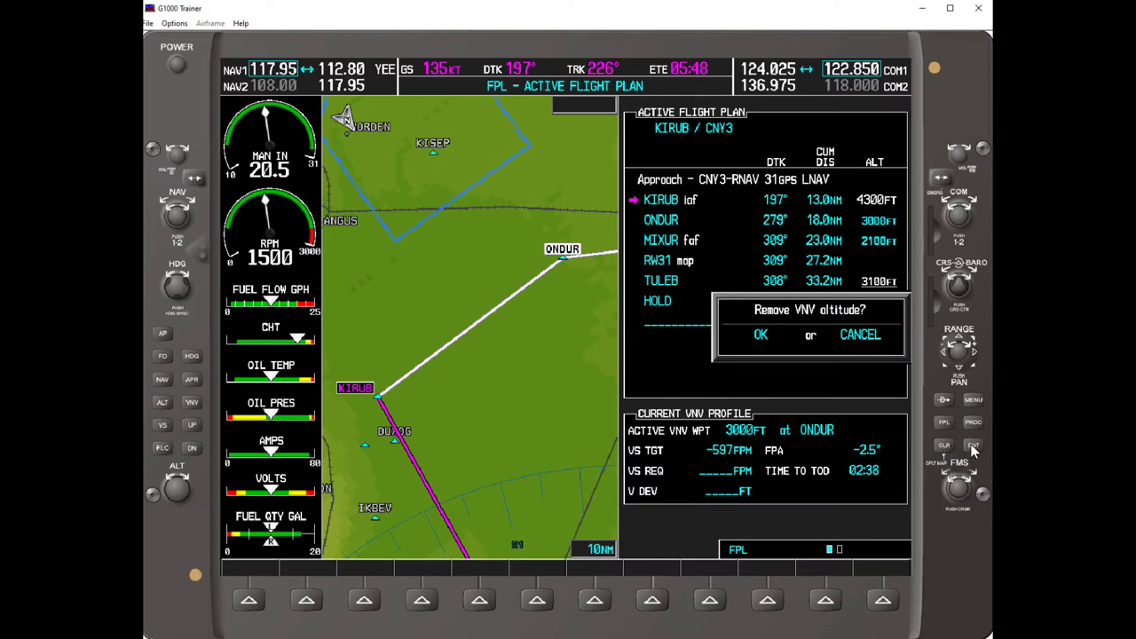
{"action": "left_click", "coordinate": [973, 447]}
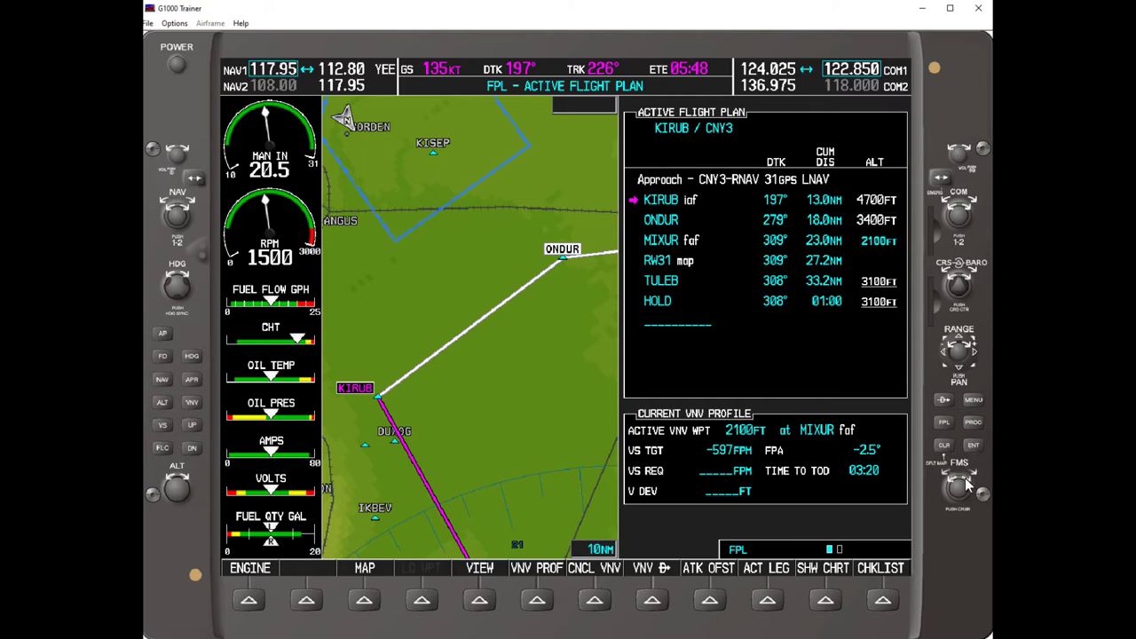
Deactivate the flight plan cursor so the map follows the aircraft again
{"action": "left_click", "coordinate": [963, 486]}
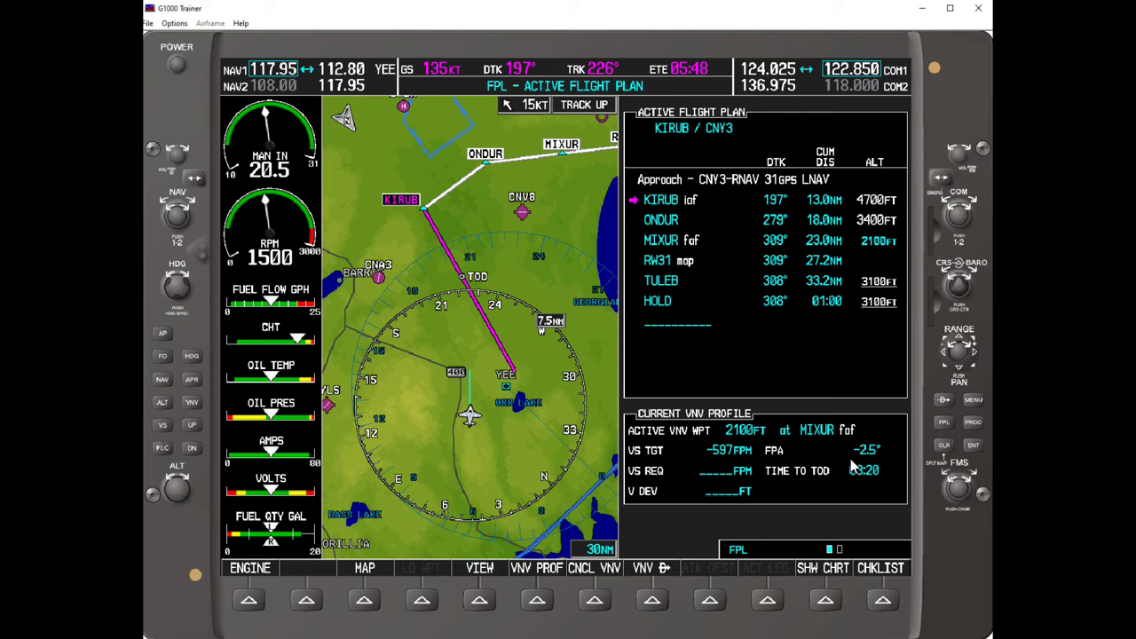
Change the VNV profile descent flight path angle to -3.0°
{"action": "left_click", "coordinate": [537, 602]}
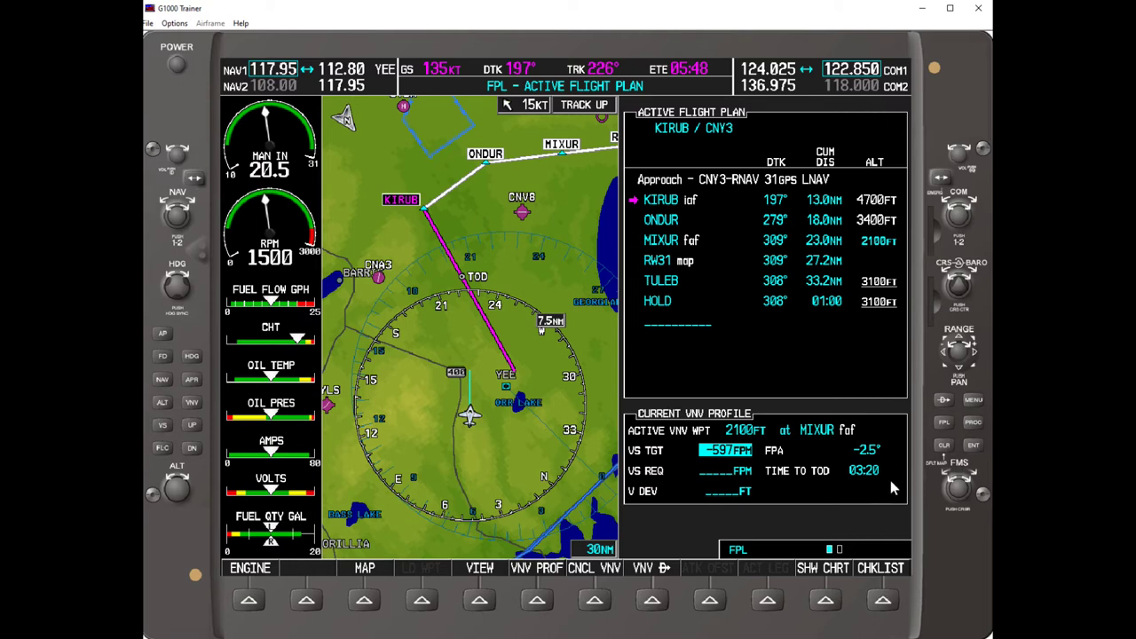
{"action": "scroll", "coordinate": [959, 484], "scroll_direction": "down", "scroll_amount": 1}
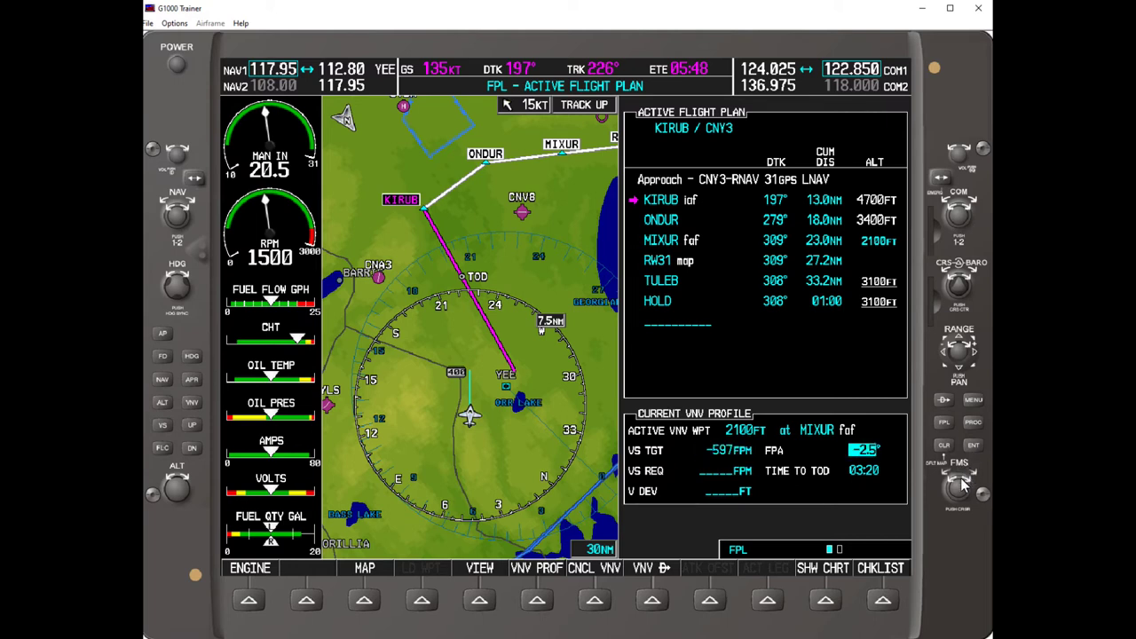
{"action": "scroll", "coordinate": [950, 486], "scroll_direction": "down", "scroll_amount": 4}
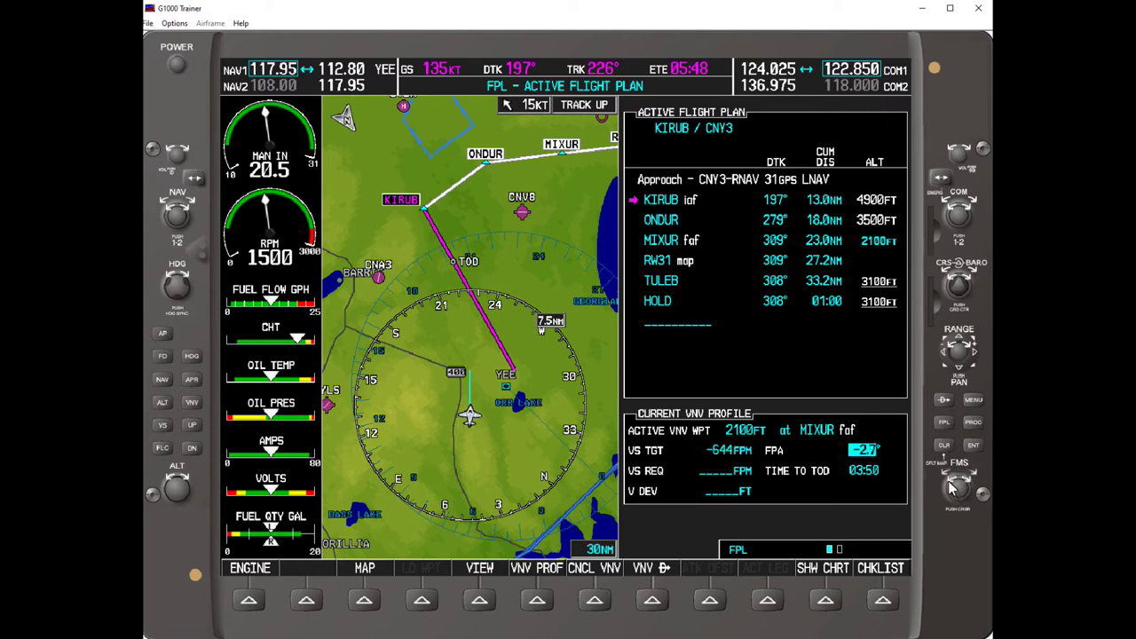
{"action": "scroll", "coordinate": [950, 486], "scroll_direction": "down", "scroll_amount": 1}
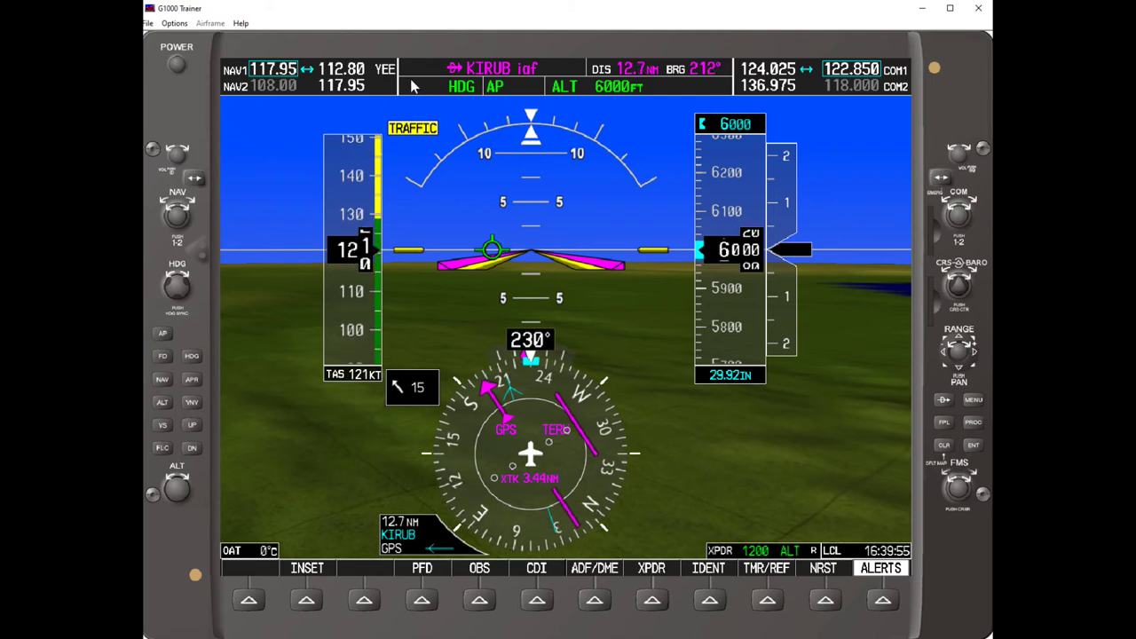
Arm GPS NAV and preselect 1120 ft on the altitude selector
{"action": "left_click", "coordinate": [162, 379]}
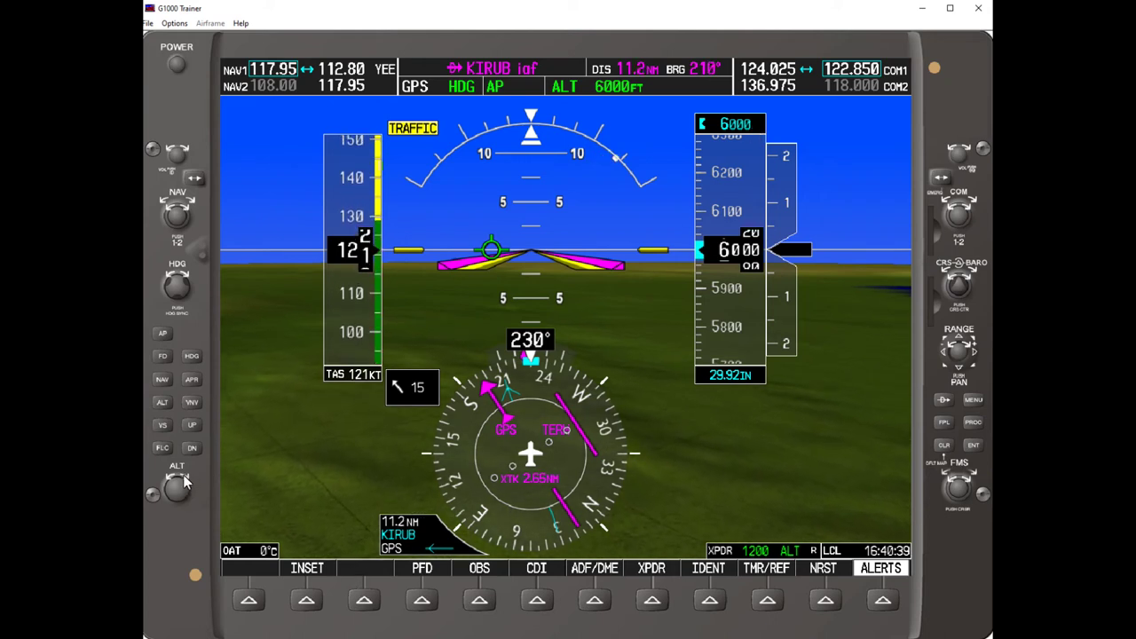
{"action": "scroll", "coordinate": [173, 482], "scroll_direction": "down", "scroll_amount": 4}
{"action": "scroll", "coordinate": [173, 482], "scroll_direction": "down", "scroll_amount": 20}
{"action": "scroll", "coordinate": [173, 483], "scroll_direction": "down", "scroll_amount": 19}
{"action": "scroll", "coordinate": [173, 482], "scroll_direction": "down", "scroll_amount": 4}
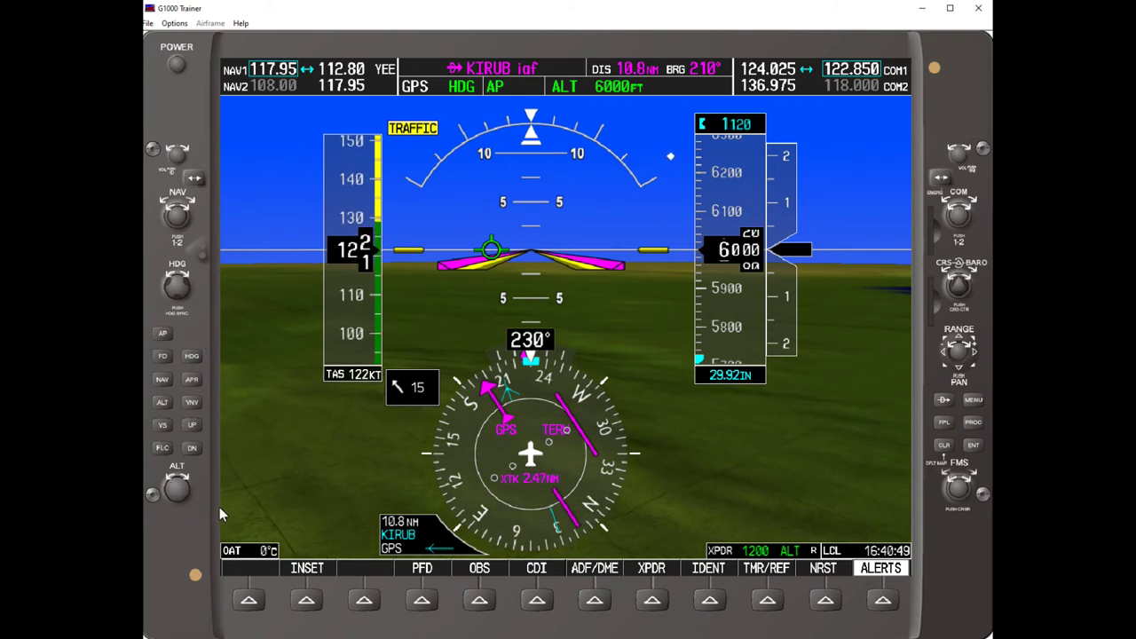
Arm the VNV path descent and switch the display to MFD Mode
{"action": "left_click", "coordinate": [192, 405]}
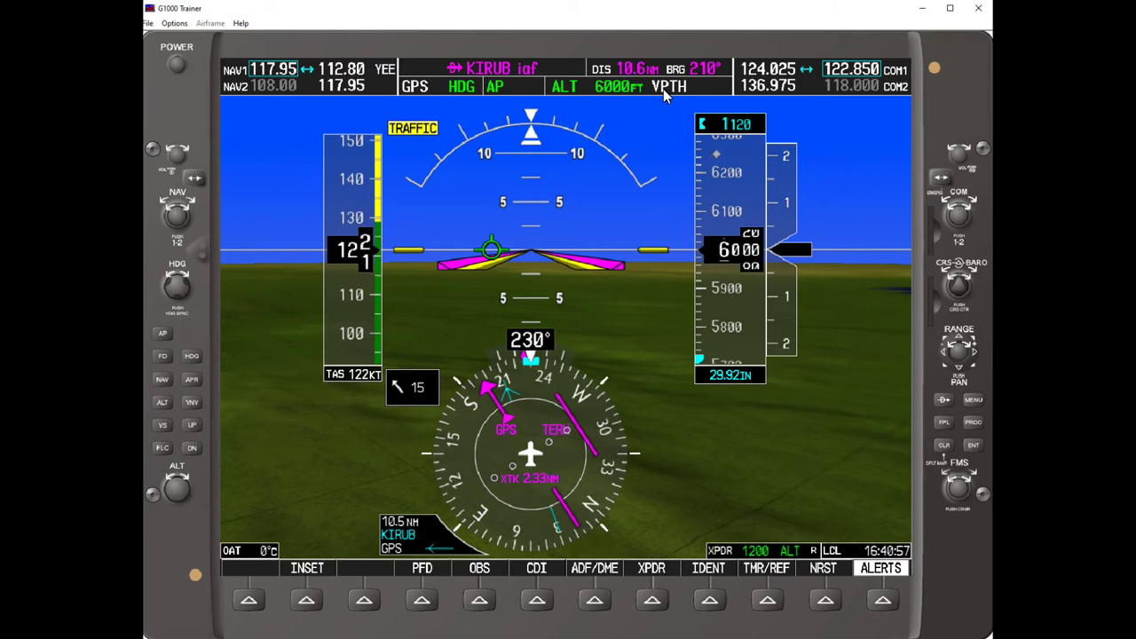
{"action": "left_click", "coordinate": [174, 25]}
{"action": "left_click", "coordinate": [181, 82]}
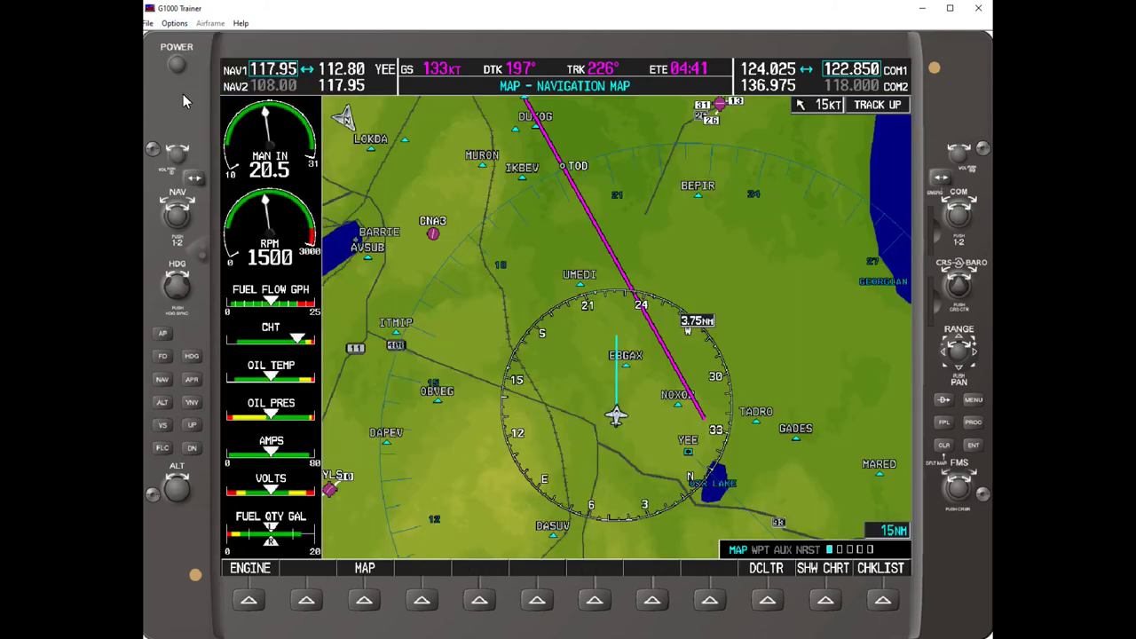
Show the active flight plan page with its vertical profile
{"action": "left_click", "coordinate": [944, 424]}
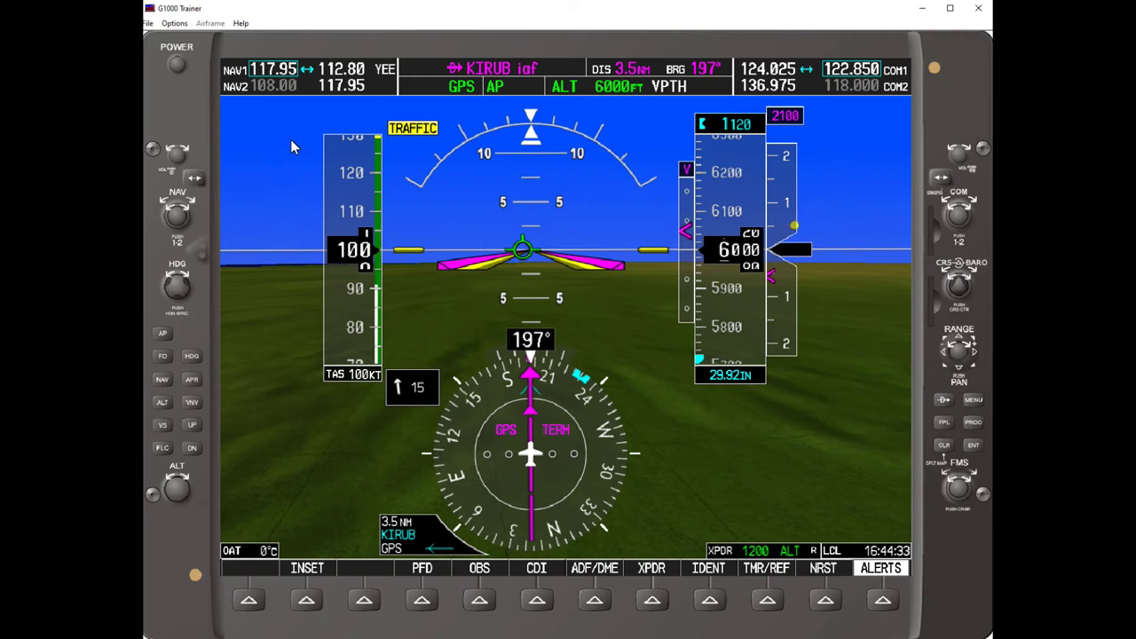
Switch to the MFD navigation map with the active flight plan, then bring up Options again near KIRUB
{"action": "left_click", "coordinate": [177, 28]}
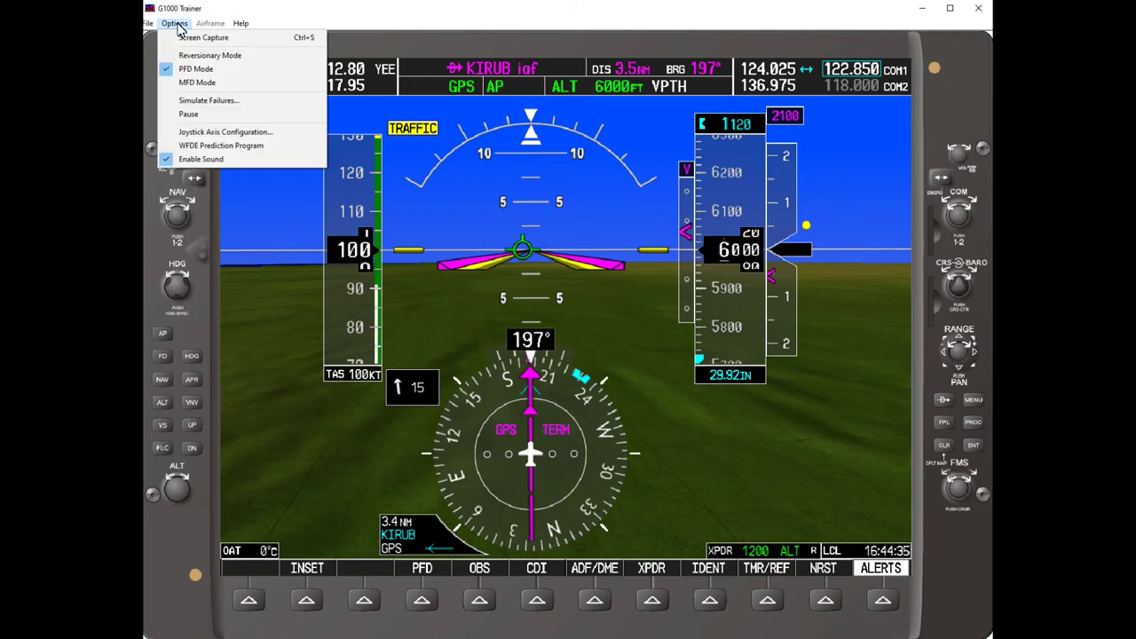
{"action": "left_click", "coordinate": [184, 85]}
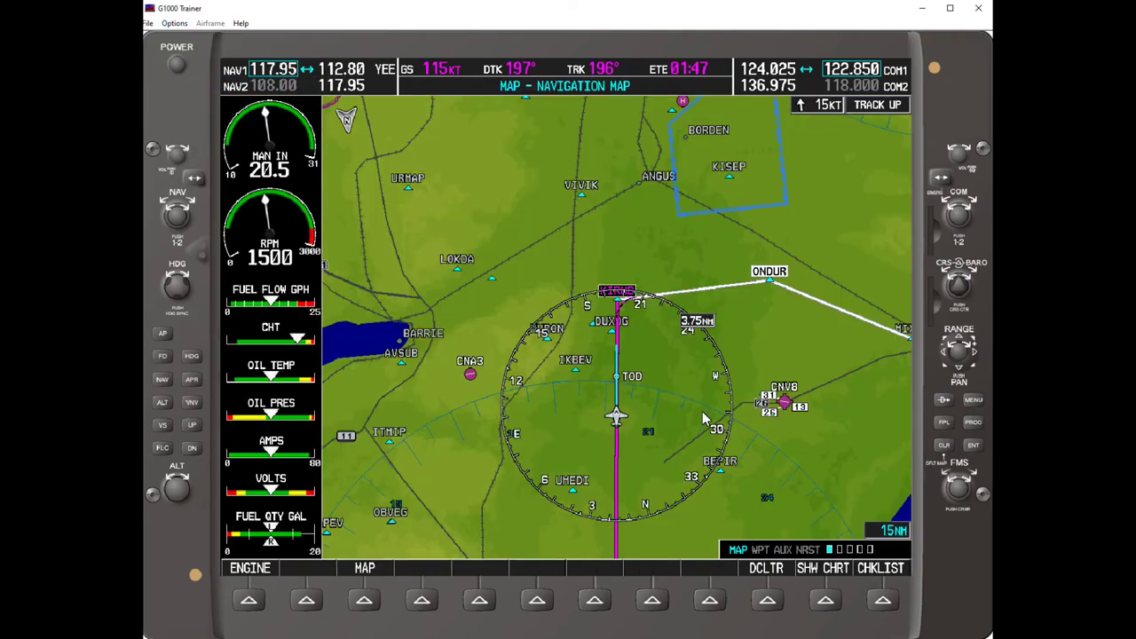
{"action": "left_click", "coordinate": [944, 423]}
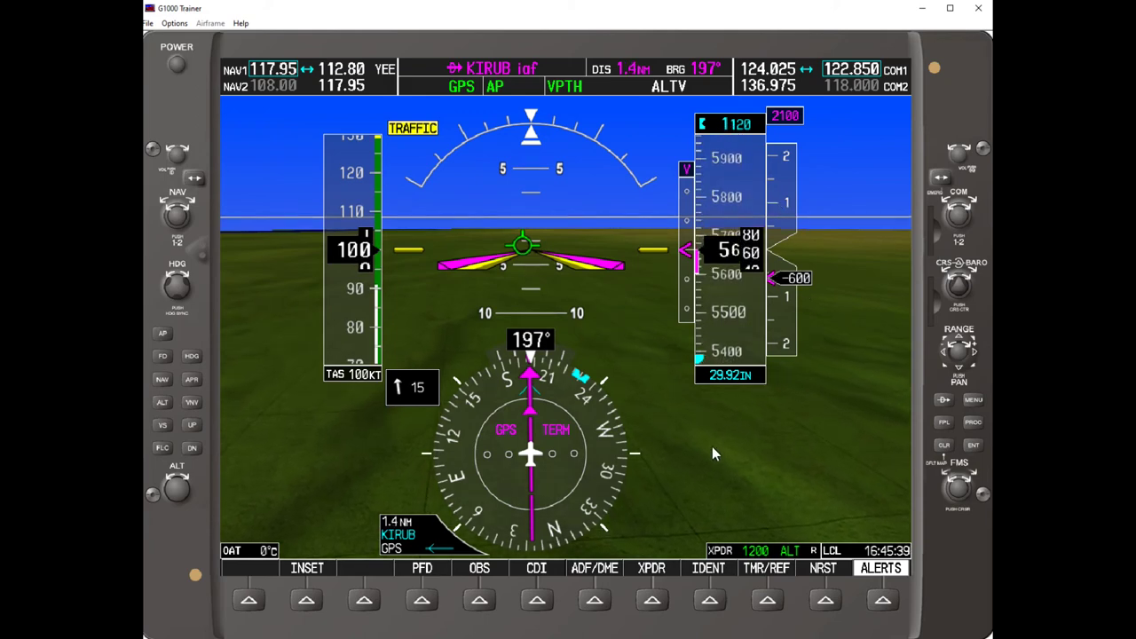
{"action": "mouse_move", "coordinate": [486, 638]}
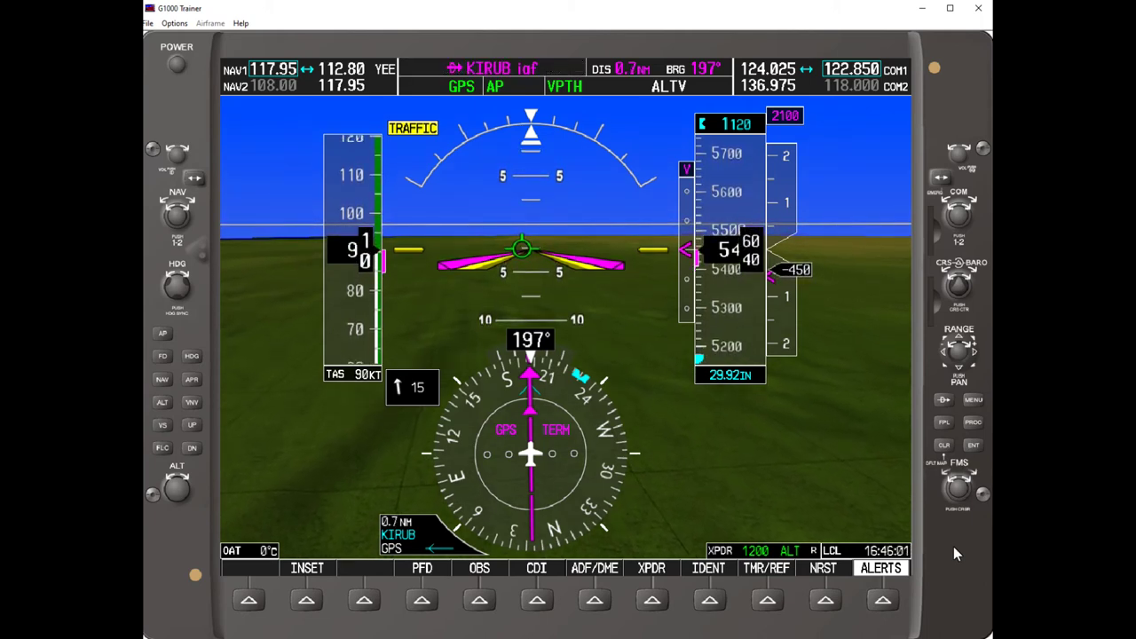
{"action": "left_click", "coordinate": [174, 24]}
Switch to MFD mode and show the active flight plan with its vertical profile
{"action": "left_click", "coordinate": [182, 82]}
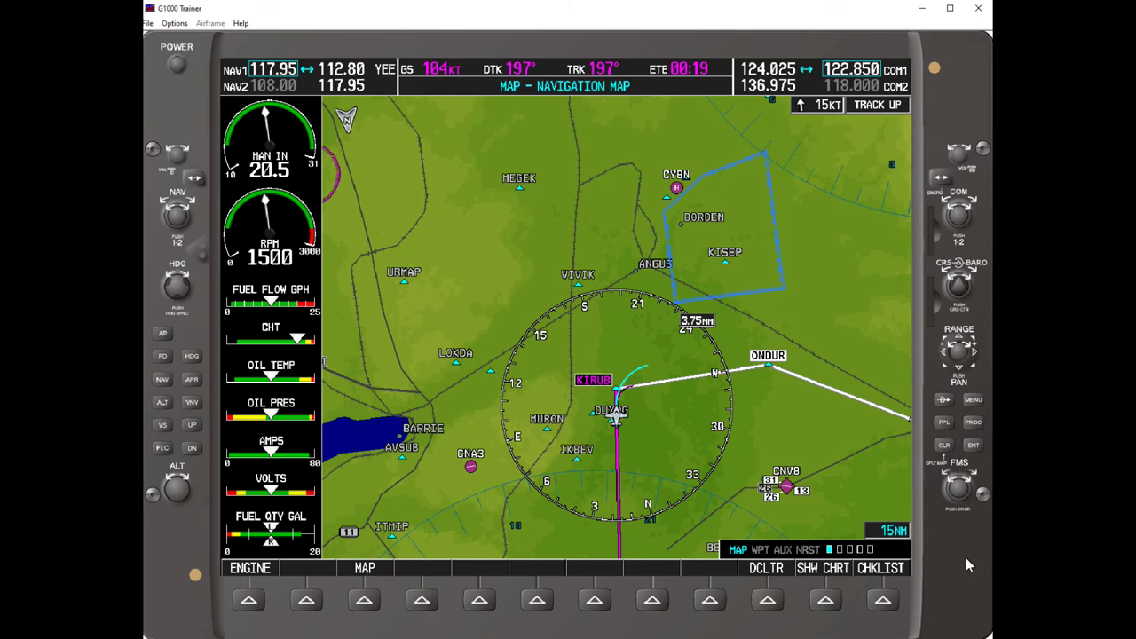
{"action": "left_click", "coordinate": [946, 424]}
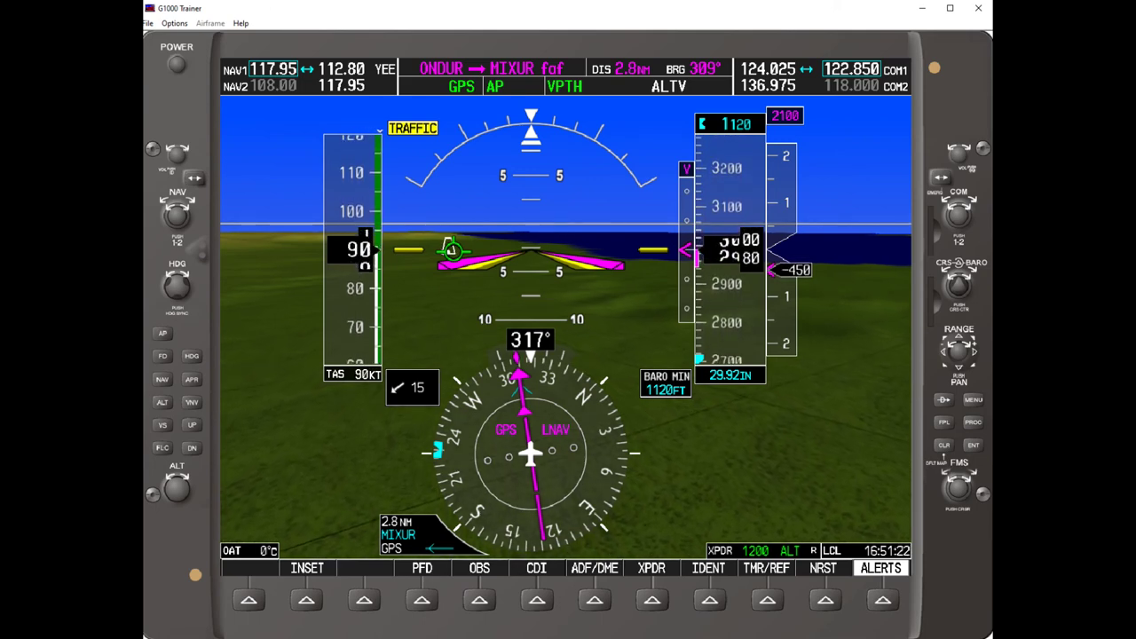
Set the autopilot to a -400 fpm VS descent and disarm VNV, keeping ALTS armed
{"action": "left_click", "coordinate": [163, 425]}
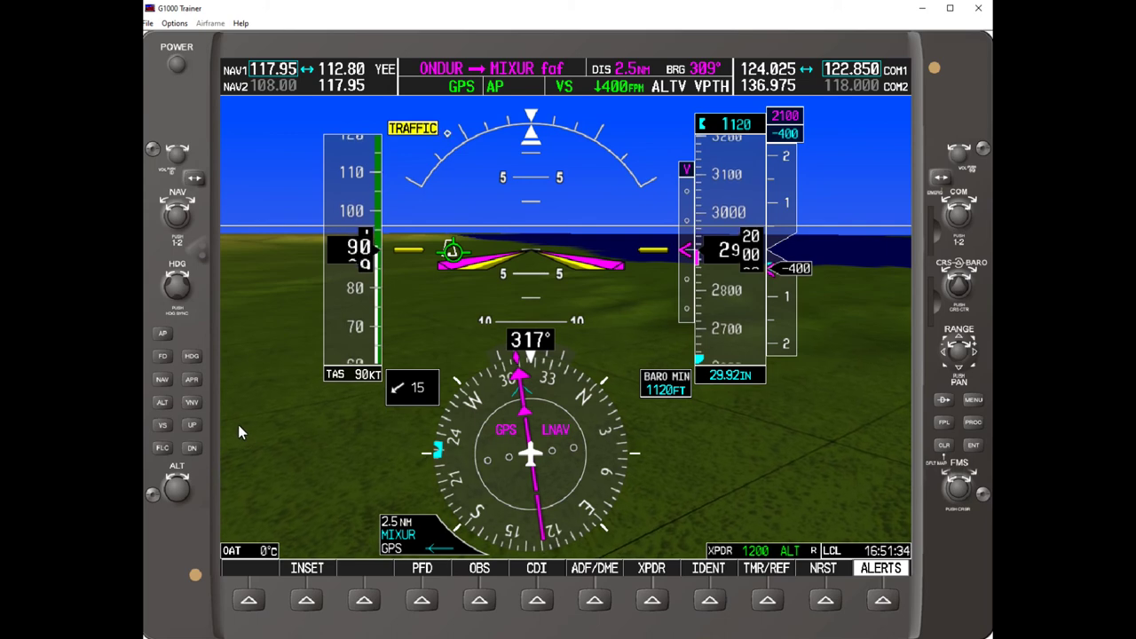
{"action": "left_click", "coordinate": [191, 404]}
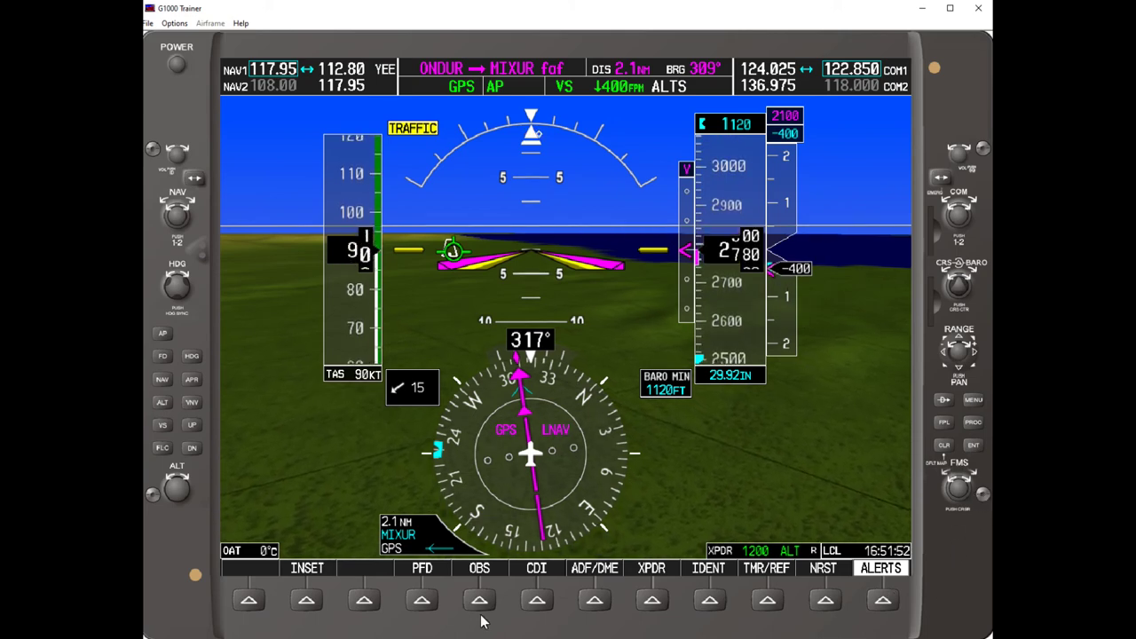
Steepen the autopilot vertical-speed target to -500 fpm toward the 1120 ft preselect
{"action": "left_click", "coordinate": [192, 448]}
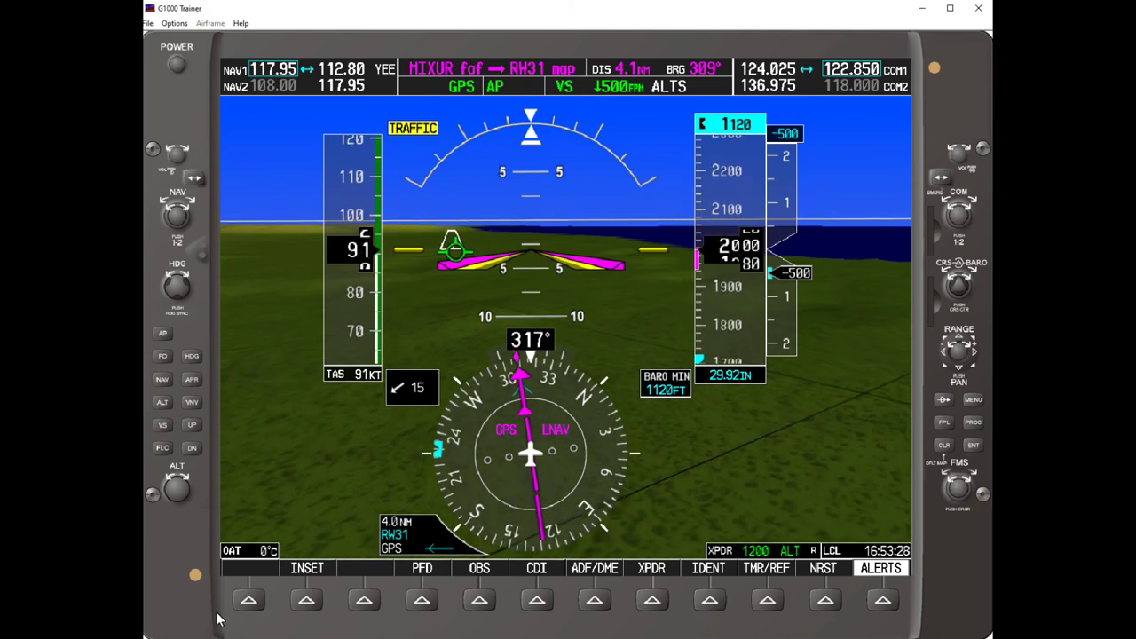
Reduce the autopilot vertical-speed target from -500 to -300 fpm
{"action": "left_click", "coordinate": [191, 427]}
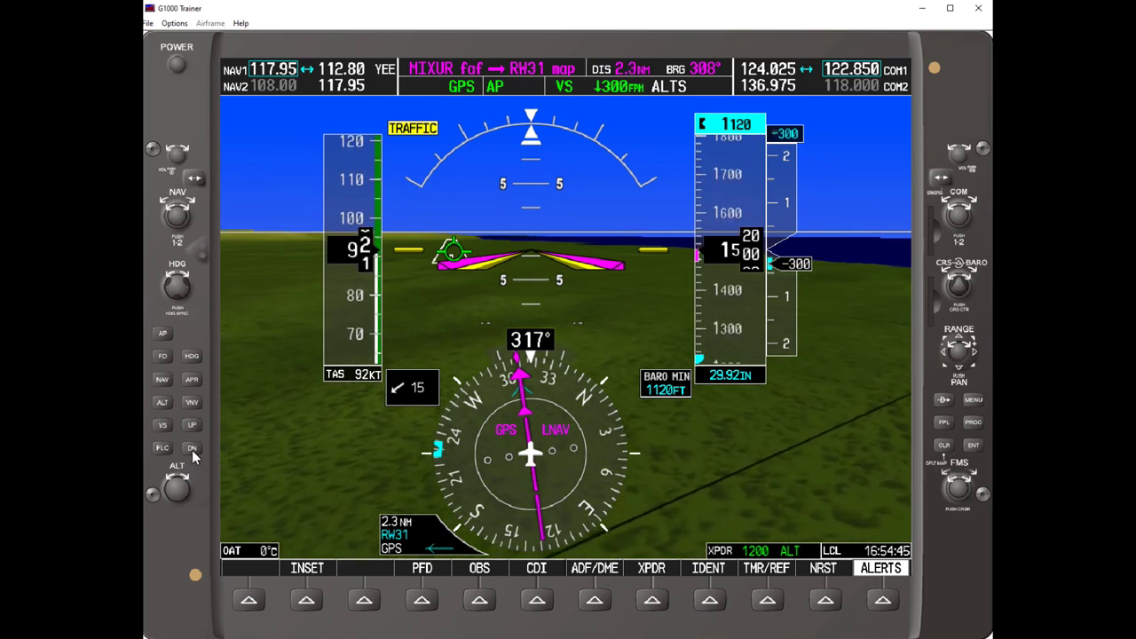
Set the vertical-speed target to -400 fpm so the autopilot captures ALT at 1120 ft
{"action": "left_click", "coordinate": [192, 450]}
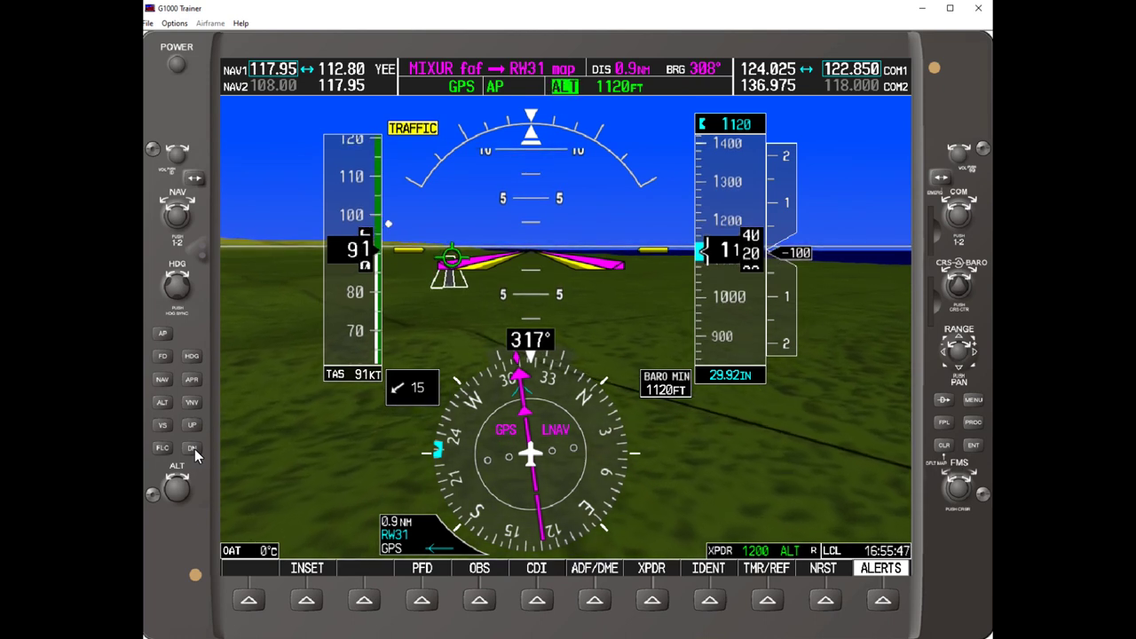
Pause the simulation from the Options menu while holding 1120 ft, 0.7 NM from RW31
{"action": "left_click", "coordinate": [174, 23]}
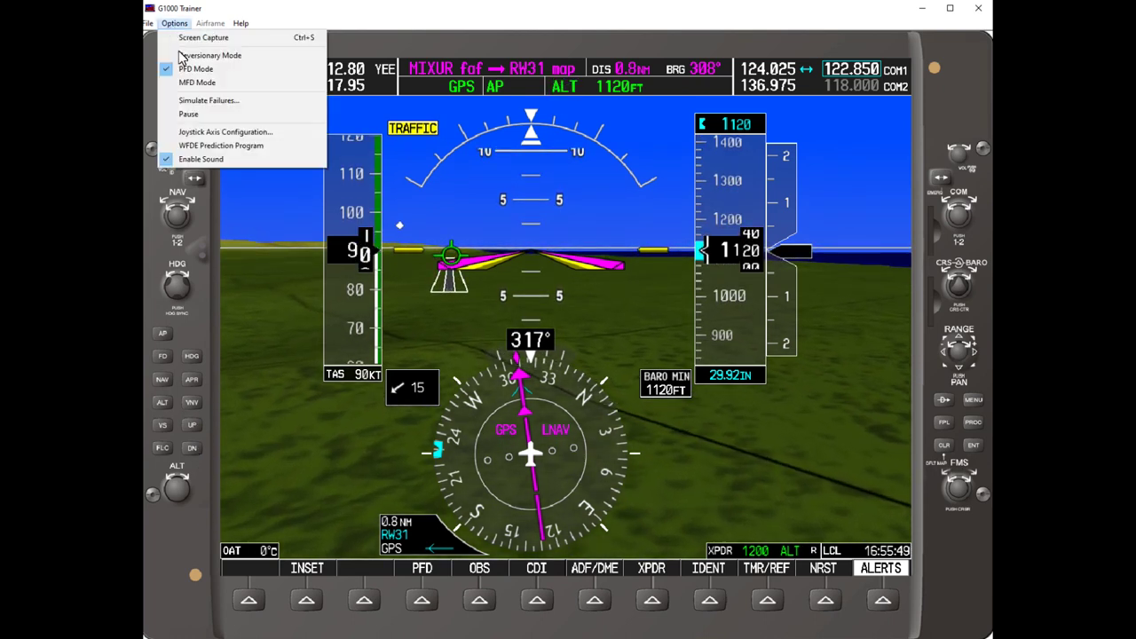
{"action": "left_click", "coordinate": [187, 116]}
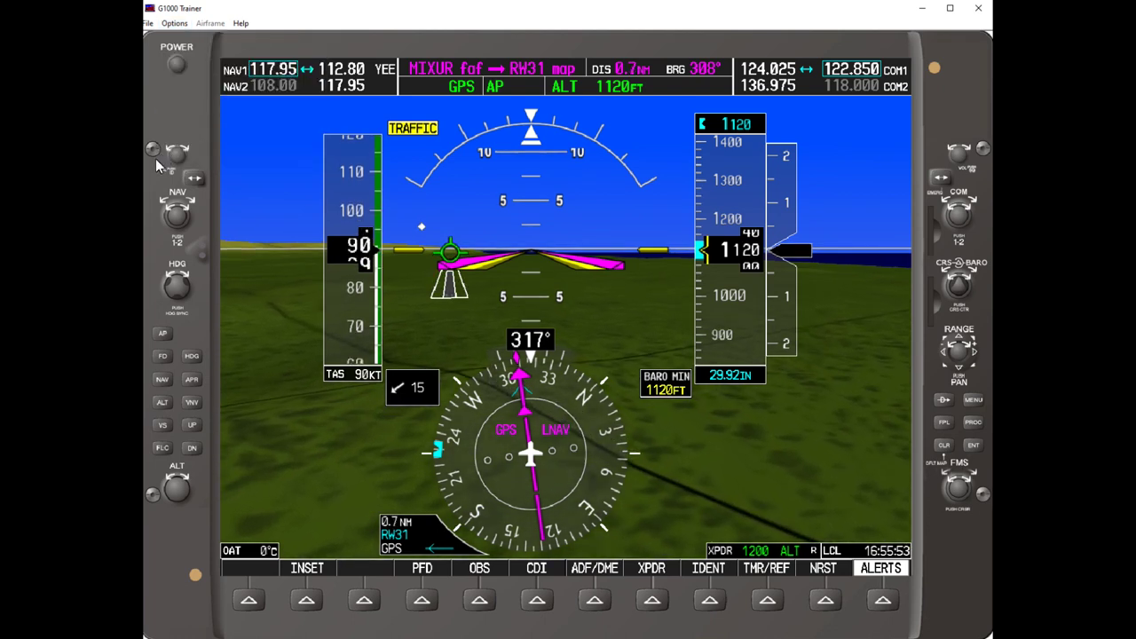